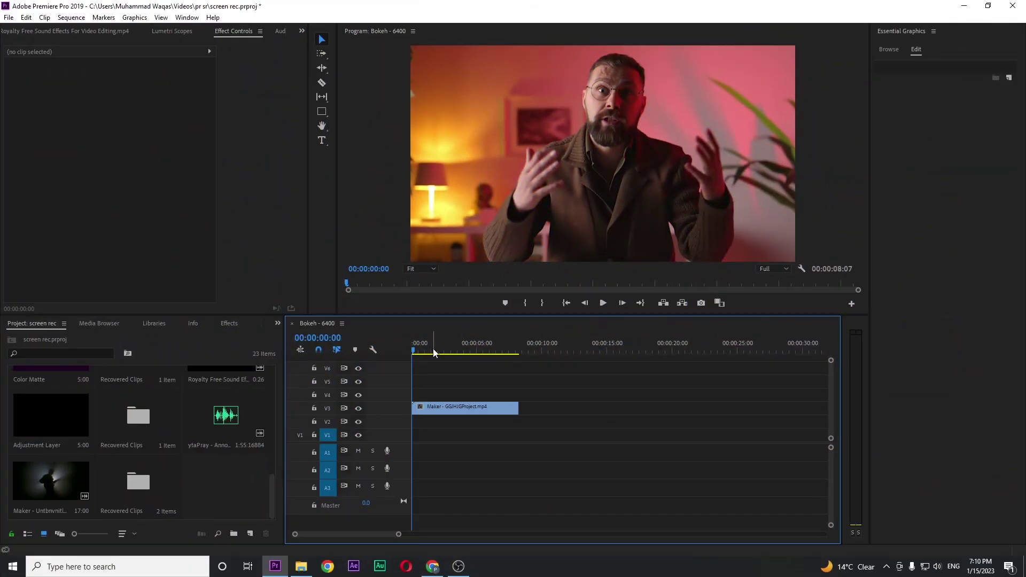
Set the Maker talking-head clip's Scale to 80 in Effect Controls
drag(435, 349, 496, 349)
click(412, 350)
click(464, 407)
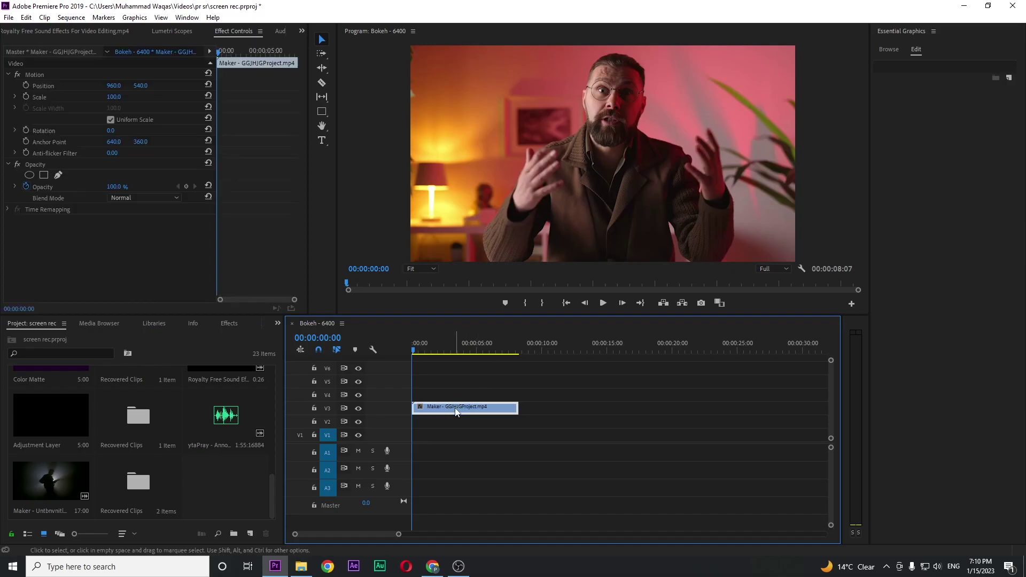
click(112, 97)
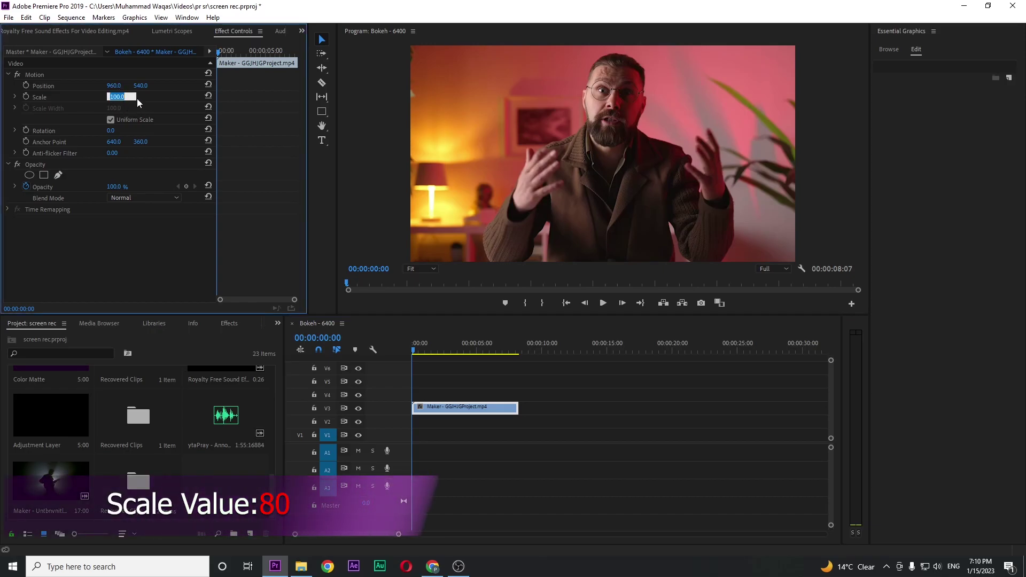
text(80)
key(Return)
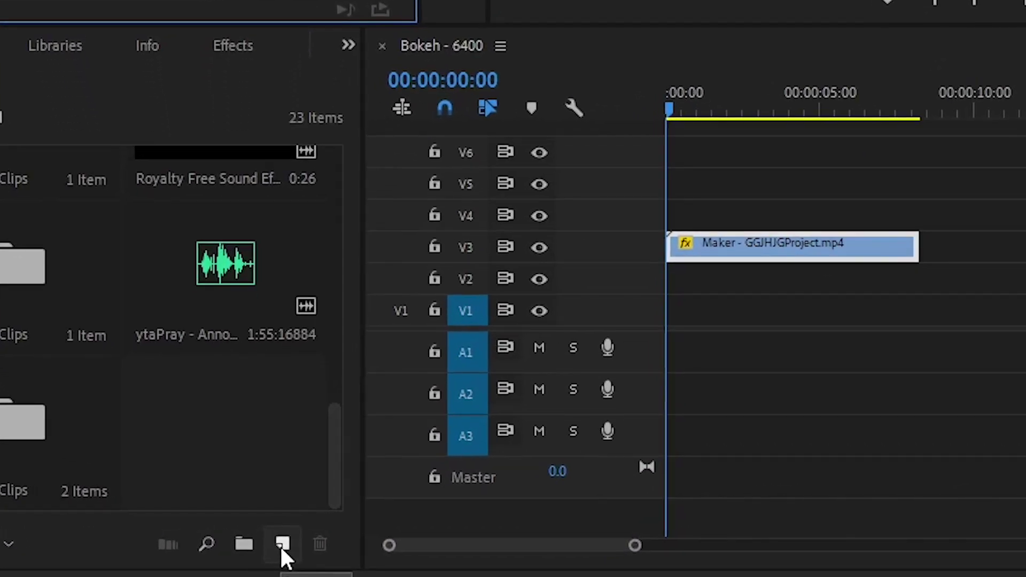
Create a white (FFFFFF) color matte using the default video settings and name
click(280, 545)
click(328, 432)
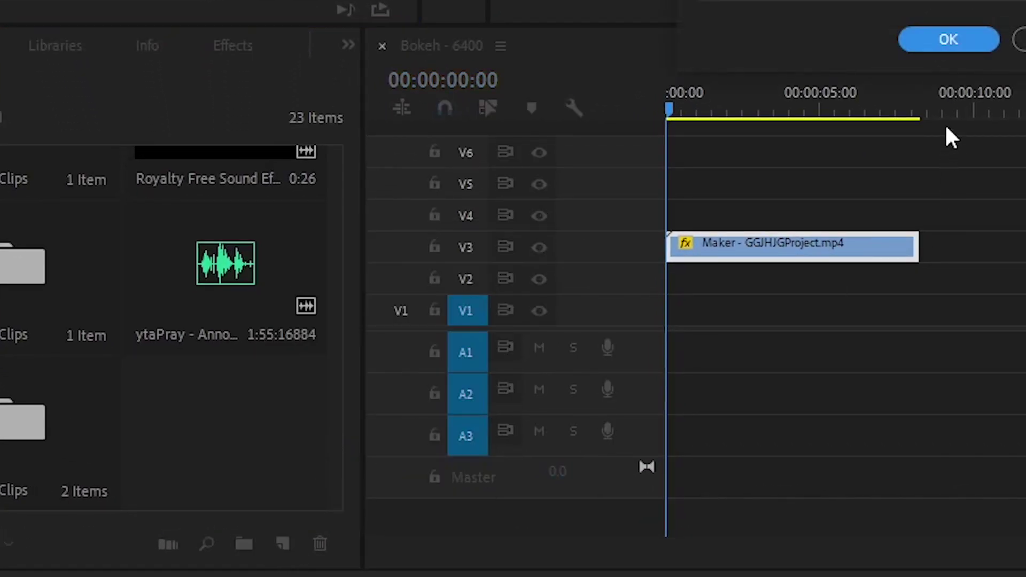
click(948, 54)
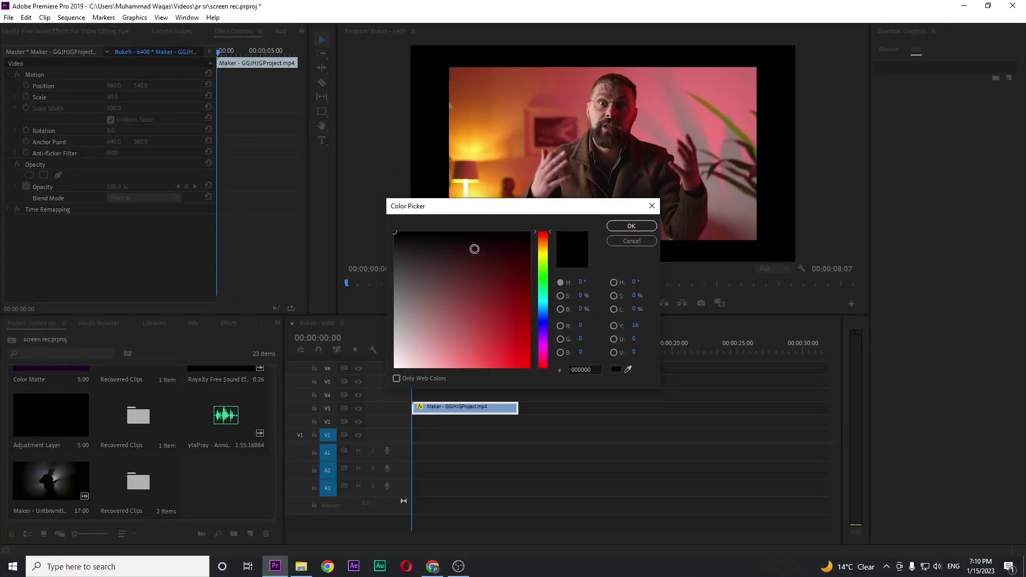
drag(473, 247, 395, 234)
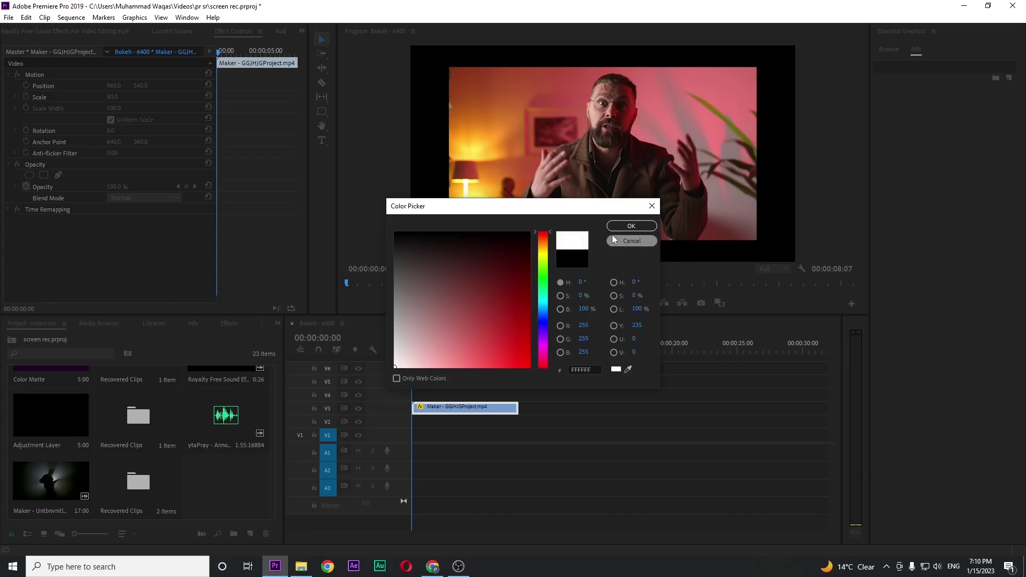
click(630, 226)
click(488, 300)
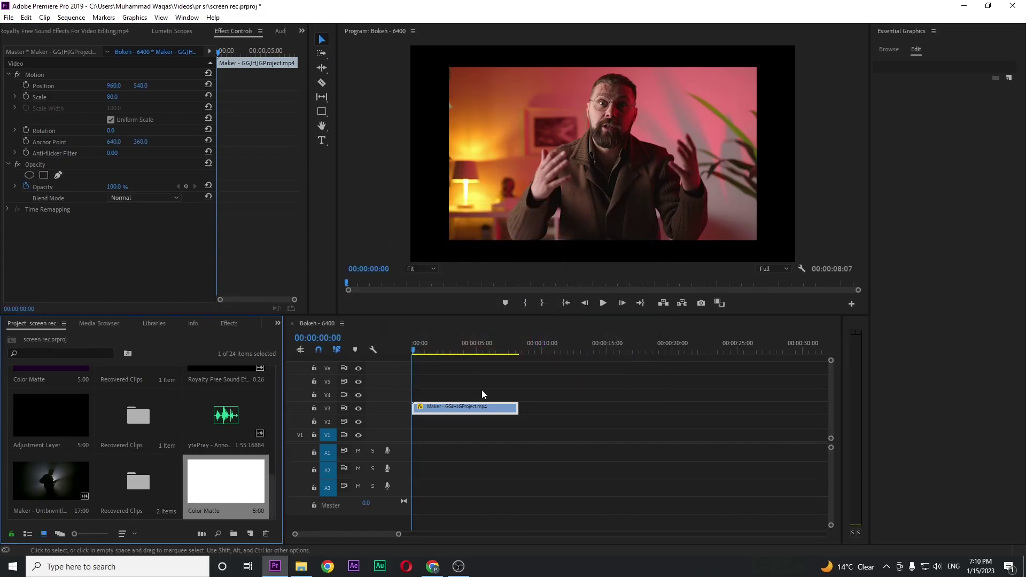
Place the white matte on V2 beneath the video, trim it to match, and scale it to 82
mouse_move(226, 481)
mouse_down()
mouse_move(446, 429)
mouse_move(432, 429)
mouse_move(516, 431)
mouse_up()
click(447, 427)
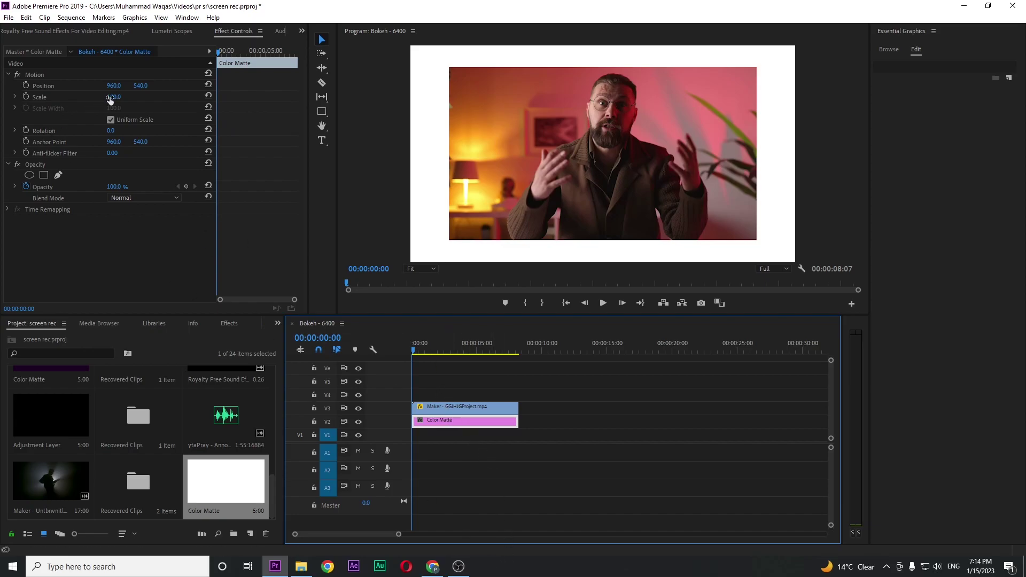
mouse_move(113, 97)
mouse_down()
mouse_move(103, 98)
mouse_move(119, 100)
mouse_up()
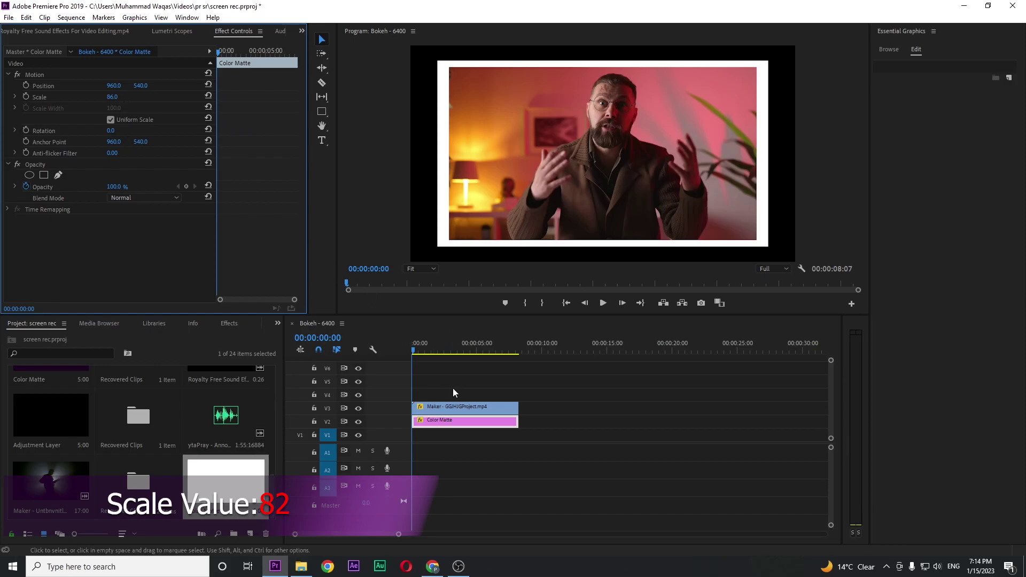
click(440, 412)
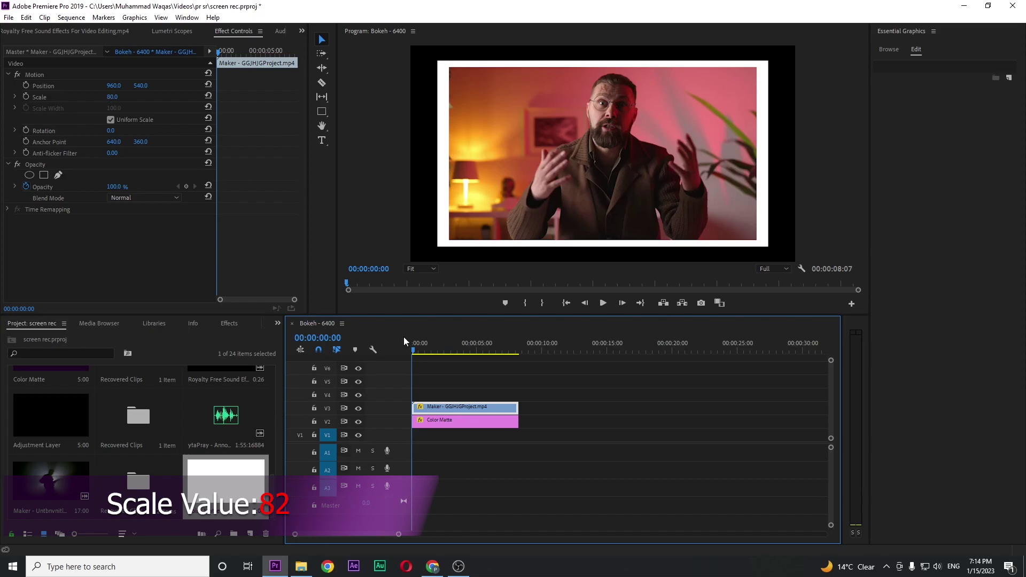
click(438, 420)
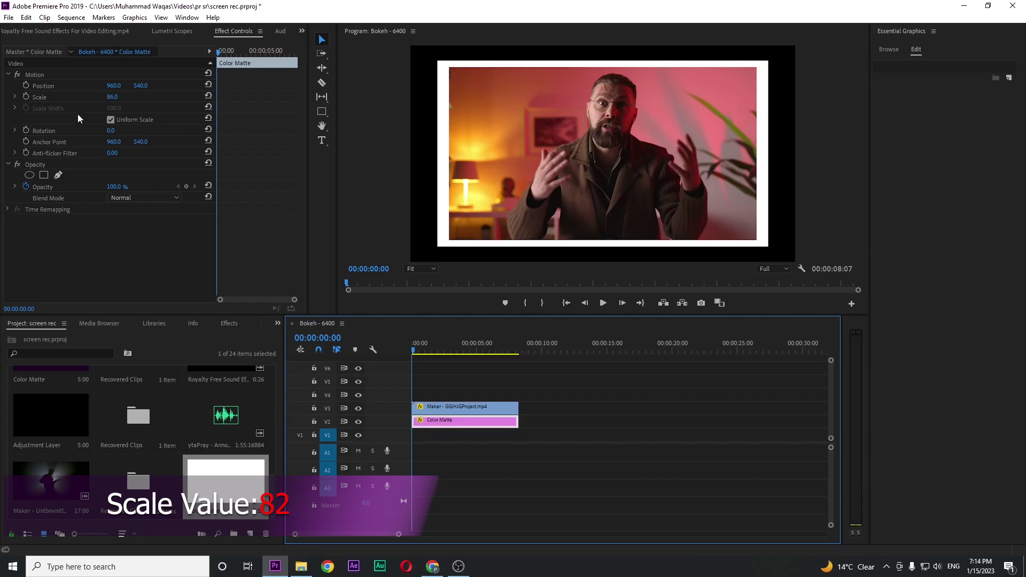
click(113, 98)
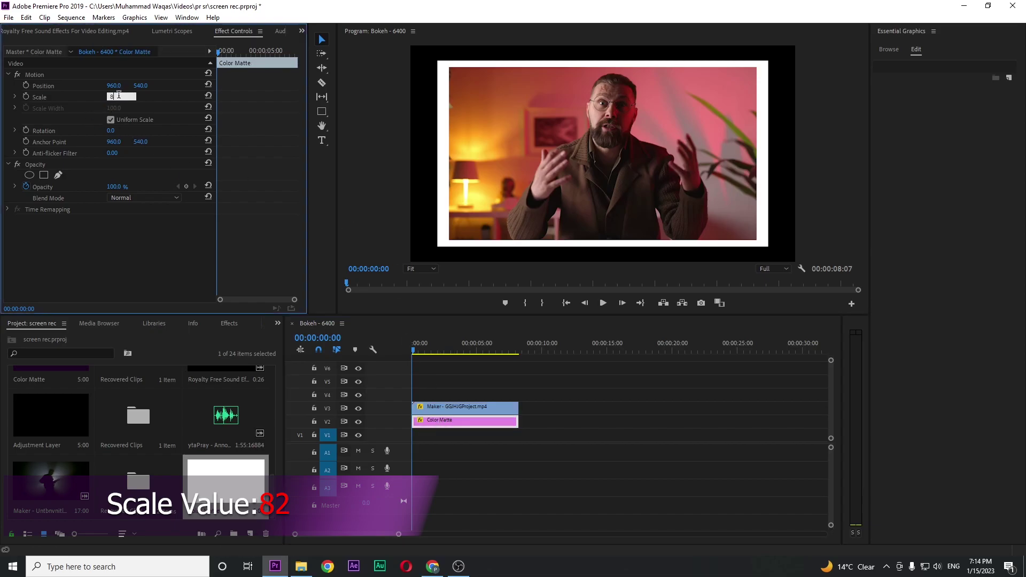
text(2)
key(Return)
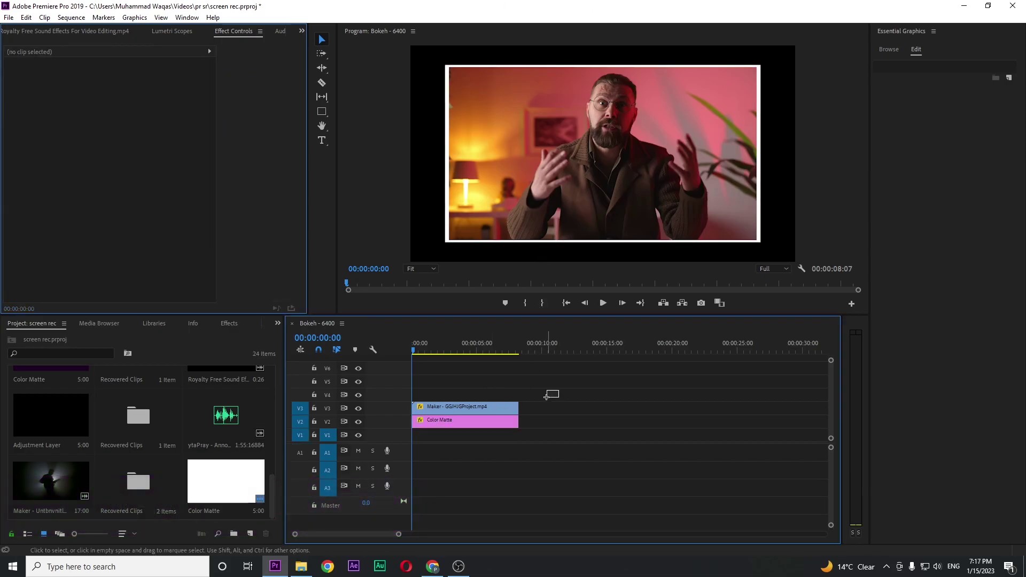
Nest the video and matte clips into Nested Sequence 11 and preview the frame near 4 seconds
drag(552, 395, 497, 425)
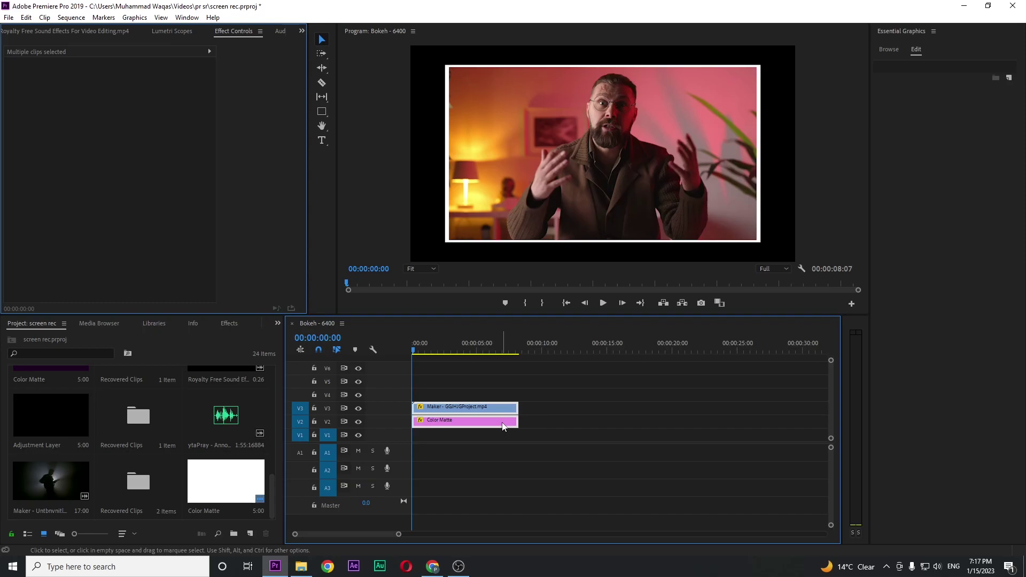
right_click(502, 413)
click(529, 318)
click(490, 293)
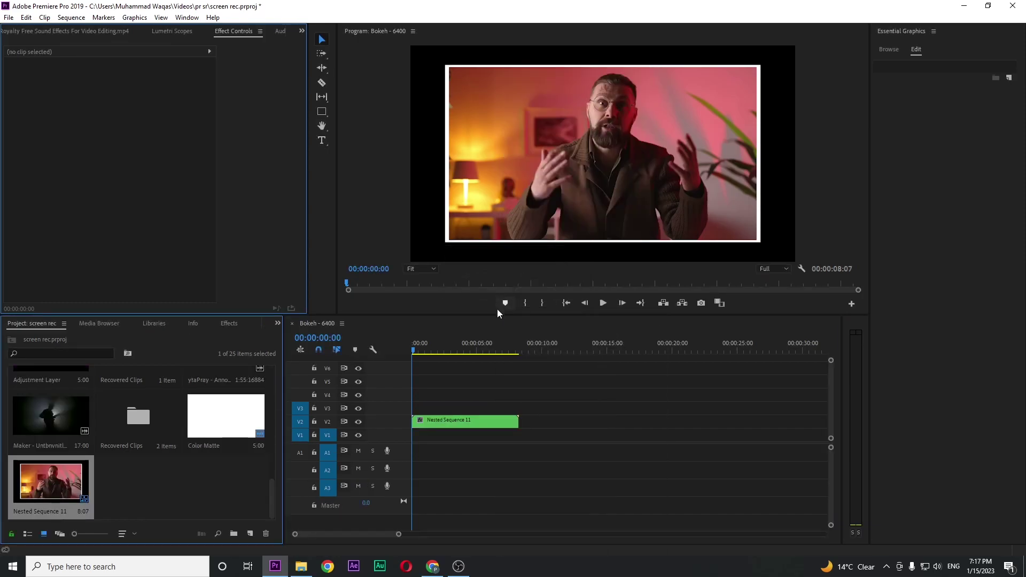
click(499, 346)
drag(499, 346, 473, 347)
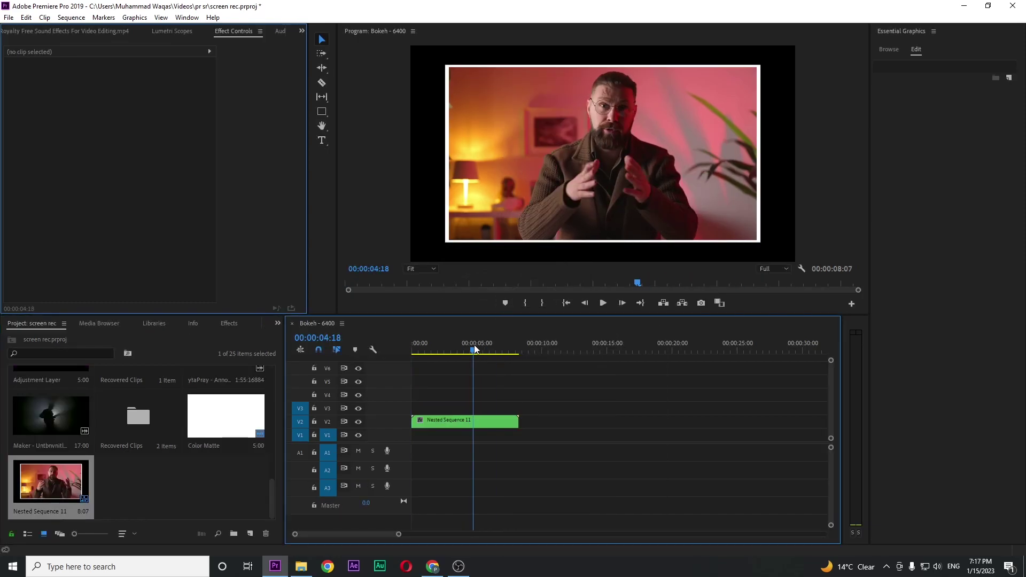
Move Nested Sequence 11 to horizontal position 1003 and adjust its Scale in Effect Controls
click(480, 424)
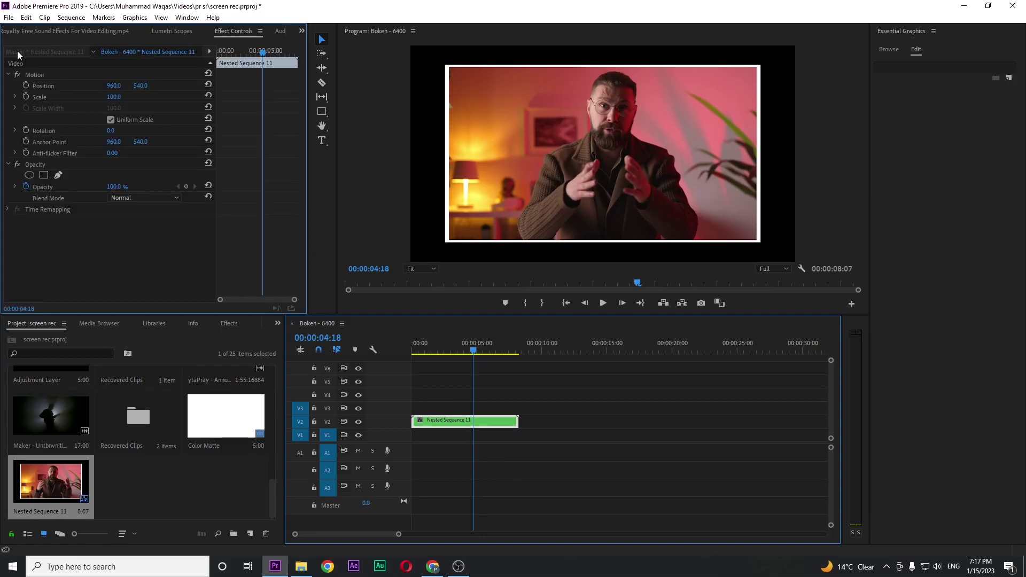
drag(110, 87, 95, 97)
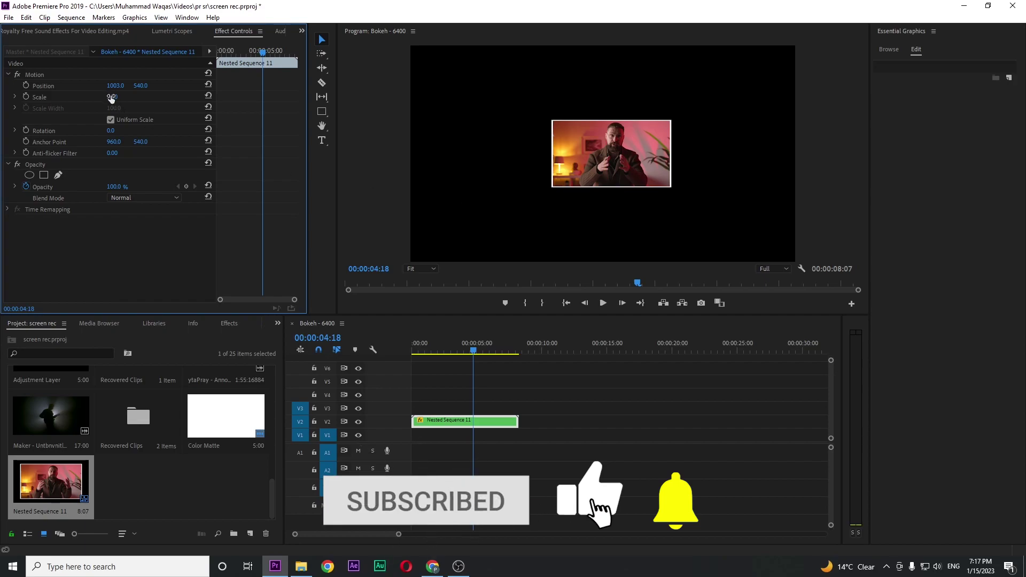
drag(110, 96, 133, 97)
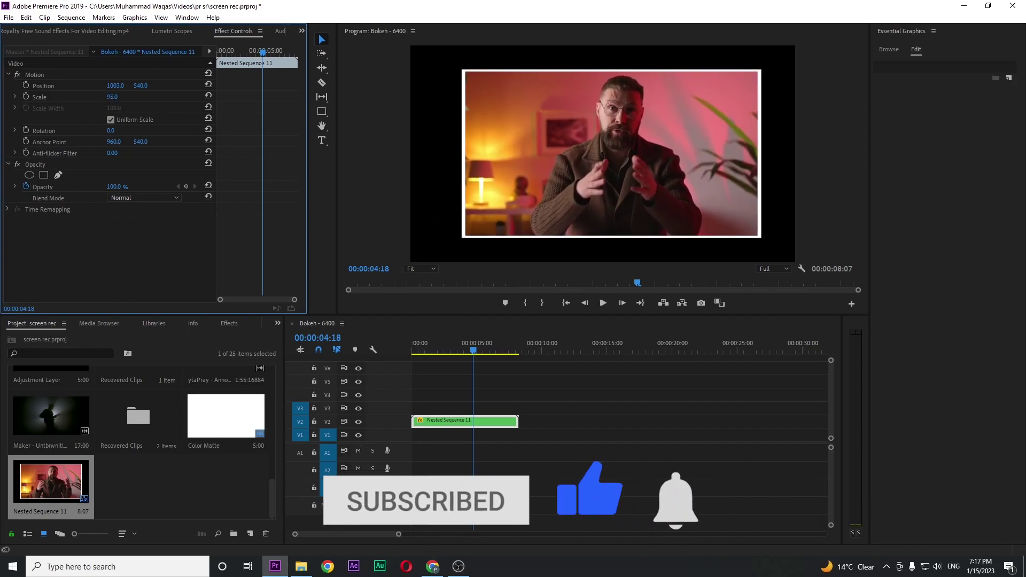